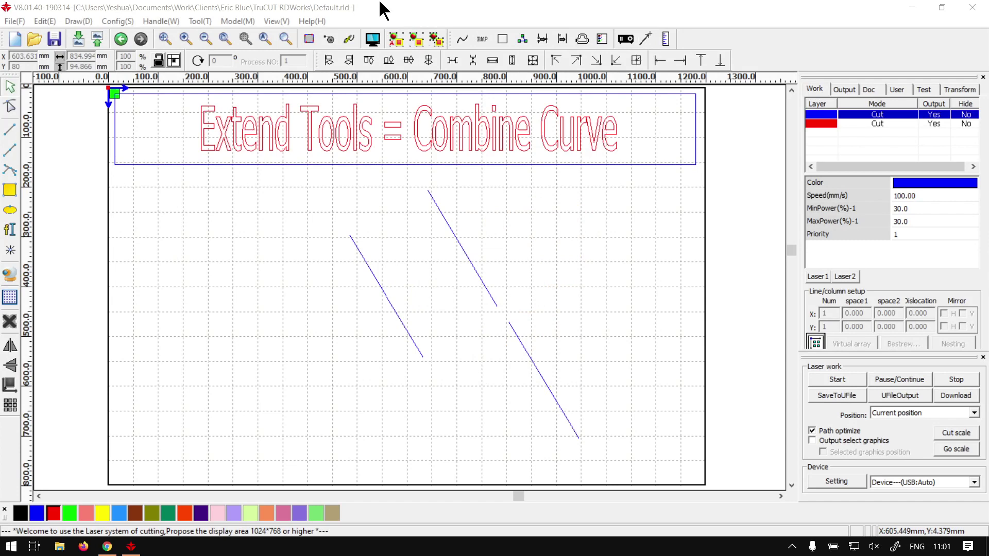
Bring the RDWorks window showing the Combine Curve line drawing to the front
left_click(380, 9)
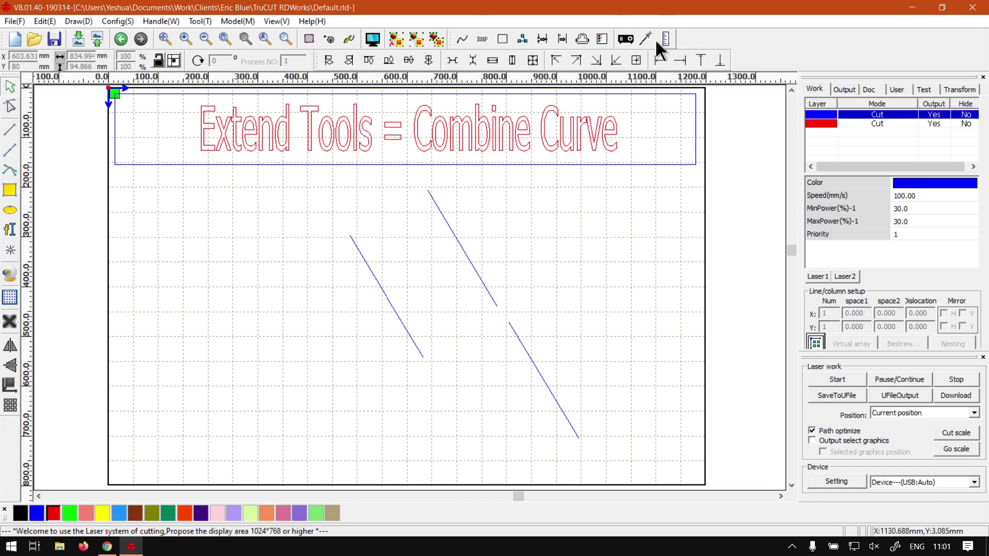
left_click(282, 21)
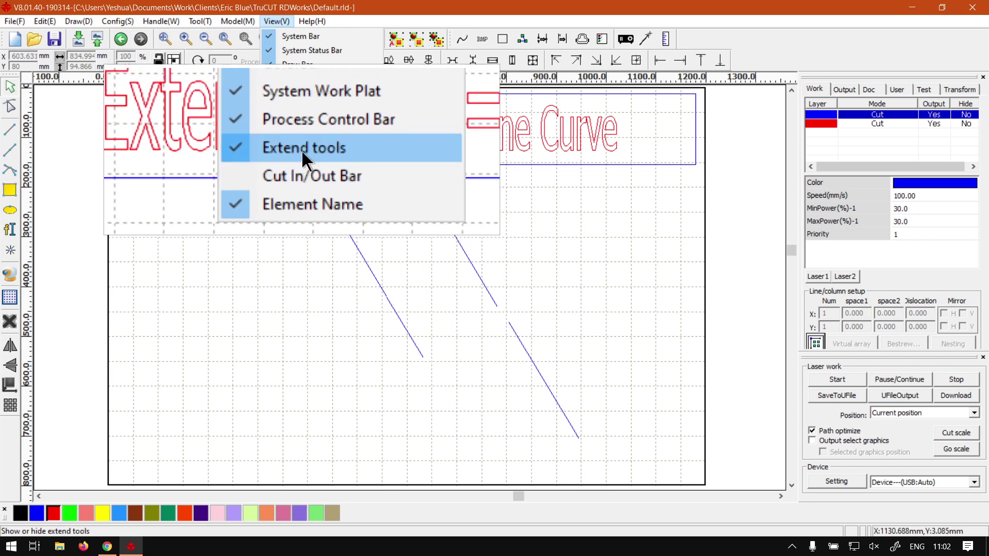
left_click(302, 148)
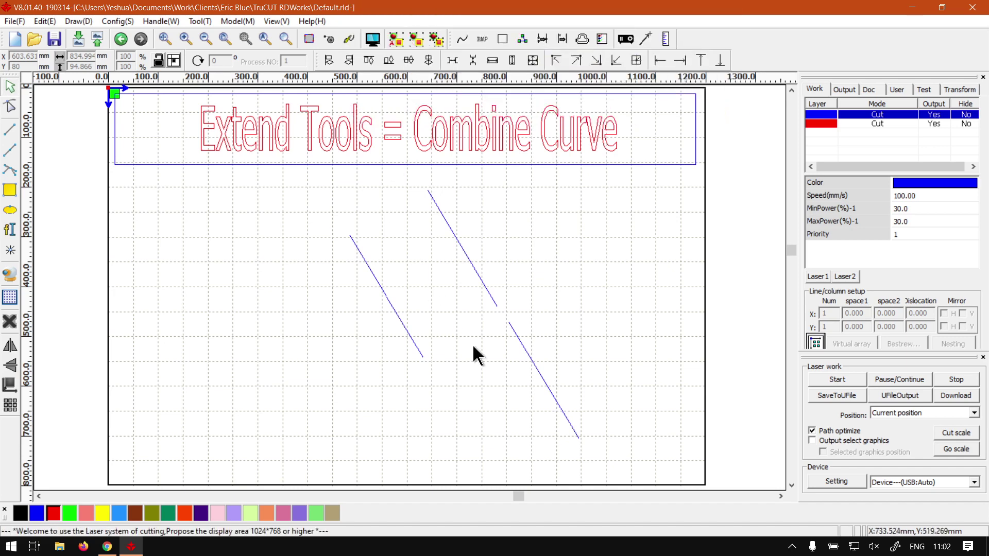
Nudge the lower right line piece about 5 mm left, toward the upper right line
left_click(518, 338)
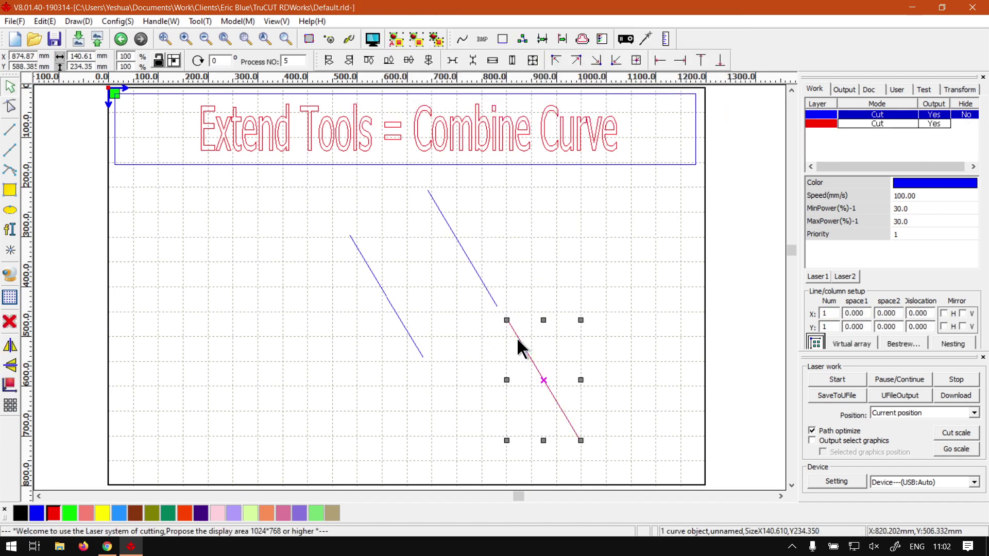
left_click_drag(518, 340, 514, 338)
left_click(522, 302)
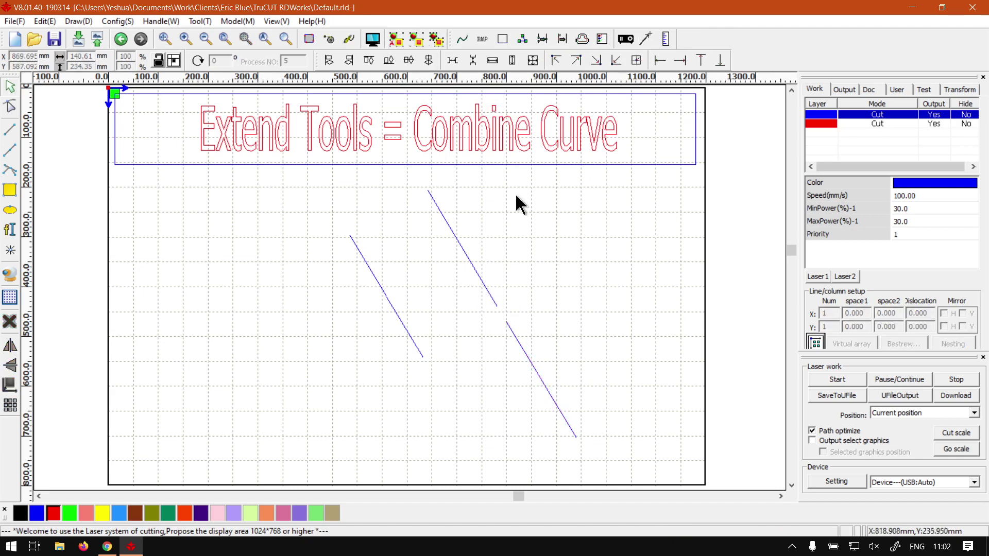
Check each line piece by selecting it, then zoom in and out to inspect them
left_click(489, 291)
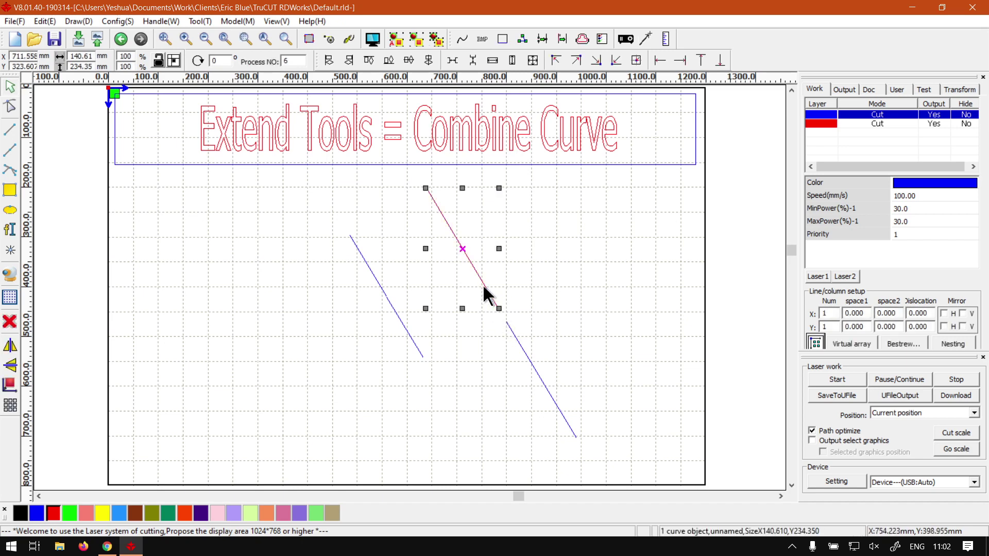
left_click(520, 348)
left_click(379, 287)
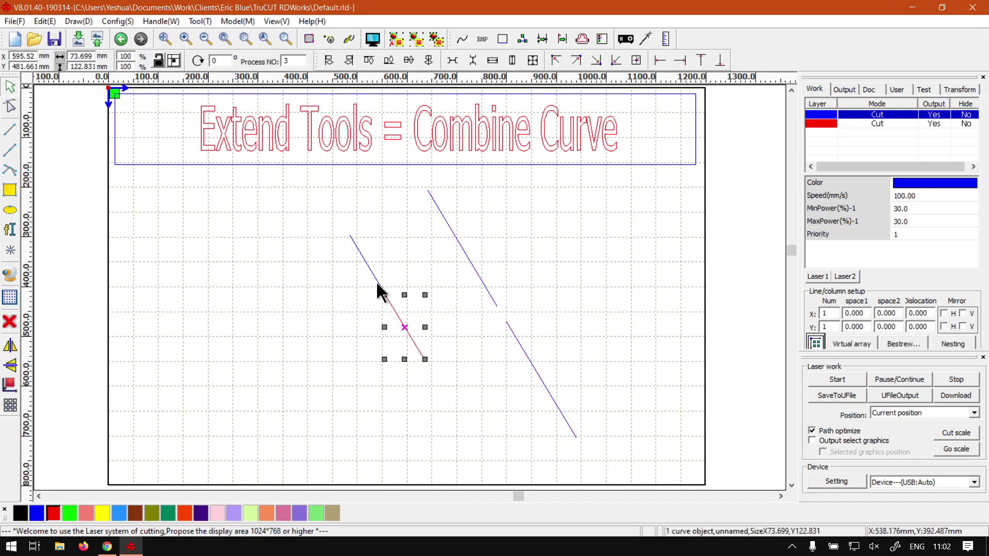
left_click(381, 273)
left_click(394, 308)
scroll(386, 302, "up", 5)
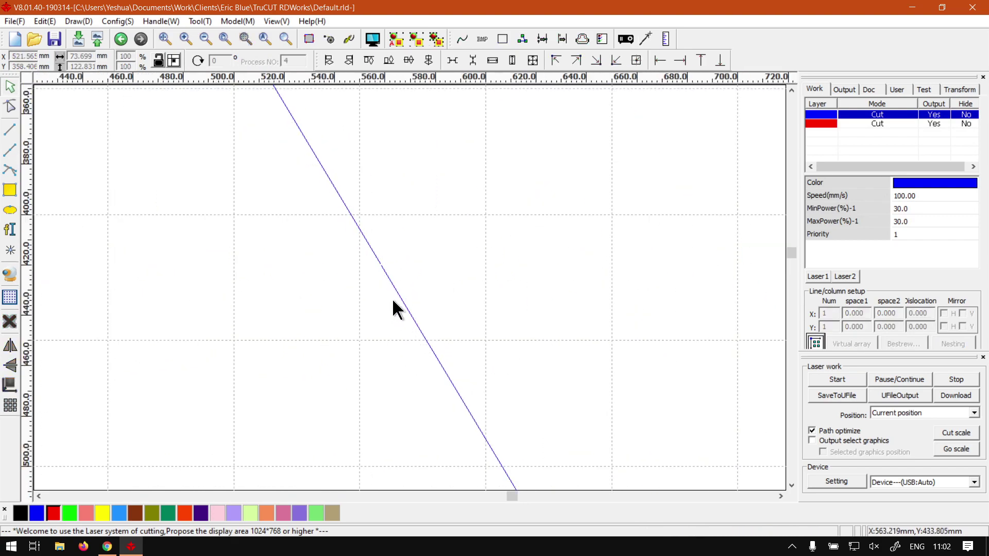
scroll(393, 182, "down", 2)
scroll(410, 229, "up", 10)
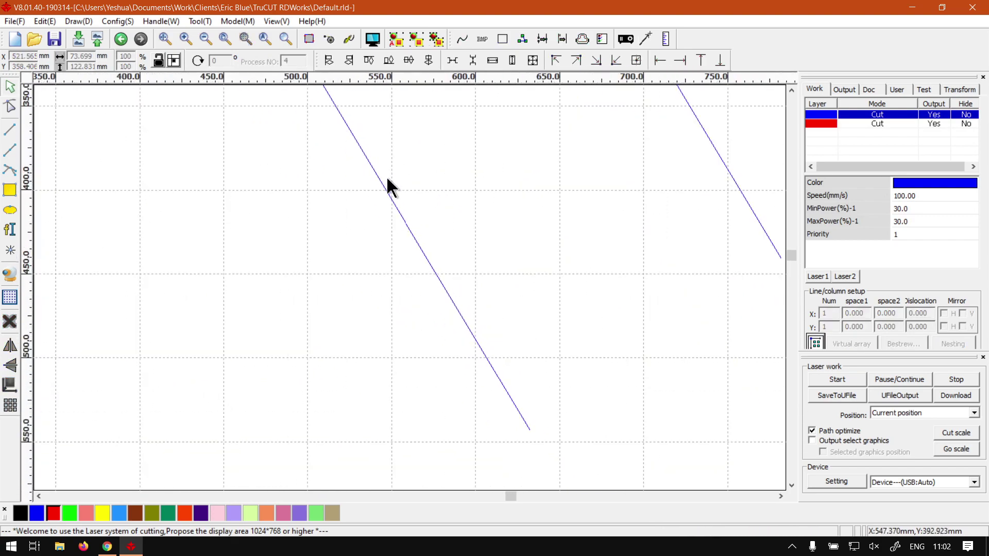
scroll(437, 354, "down", 12)
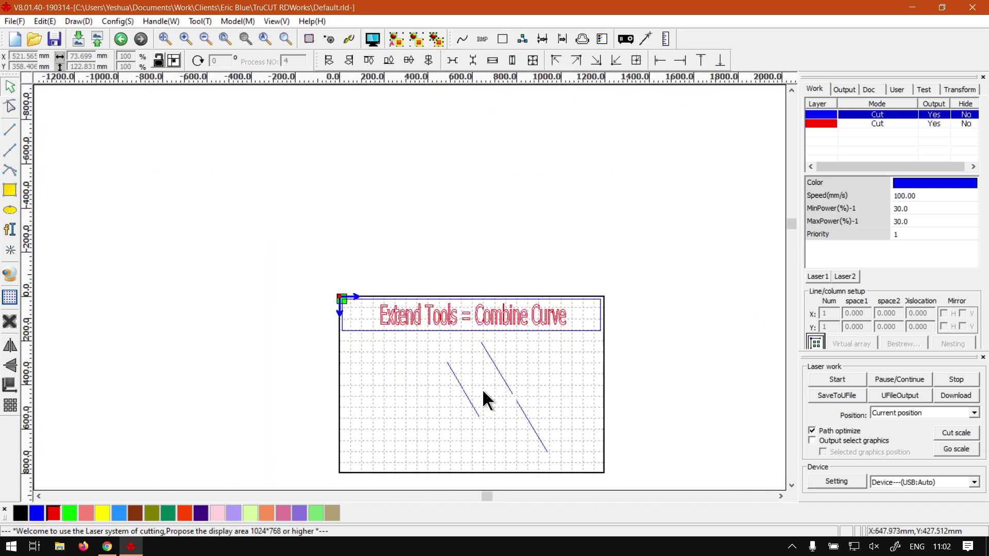
scroll(482, 391, "up", 2)
Zoom to page so the heading and all three line pieces fit the view
left_click(229, 41)
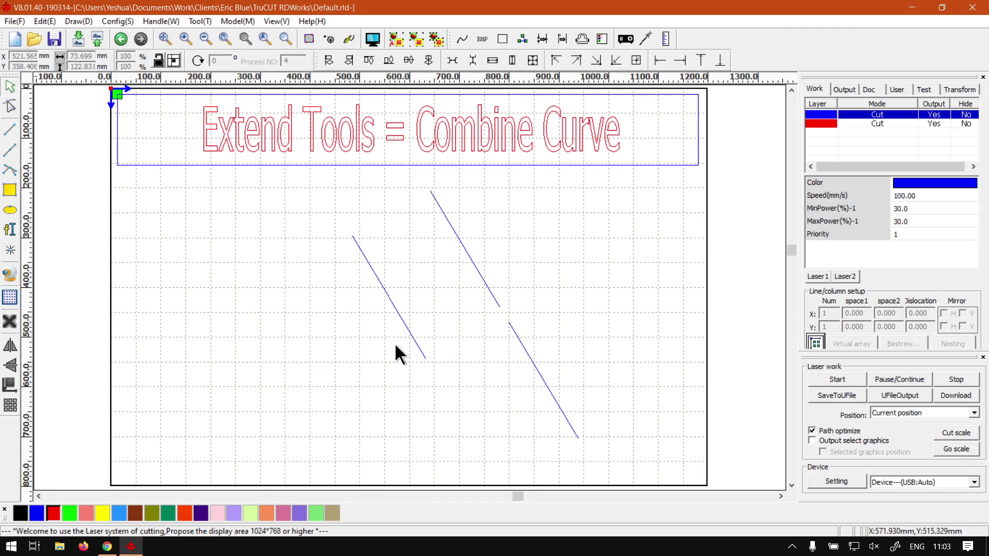
Select both left line pieces and run Combine curve, showing the 5 mm combine error dialog
left_click_drag(325, 207, 311, 230)
left_click(447, 330)
left_click(412, 338)
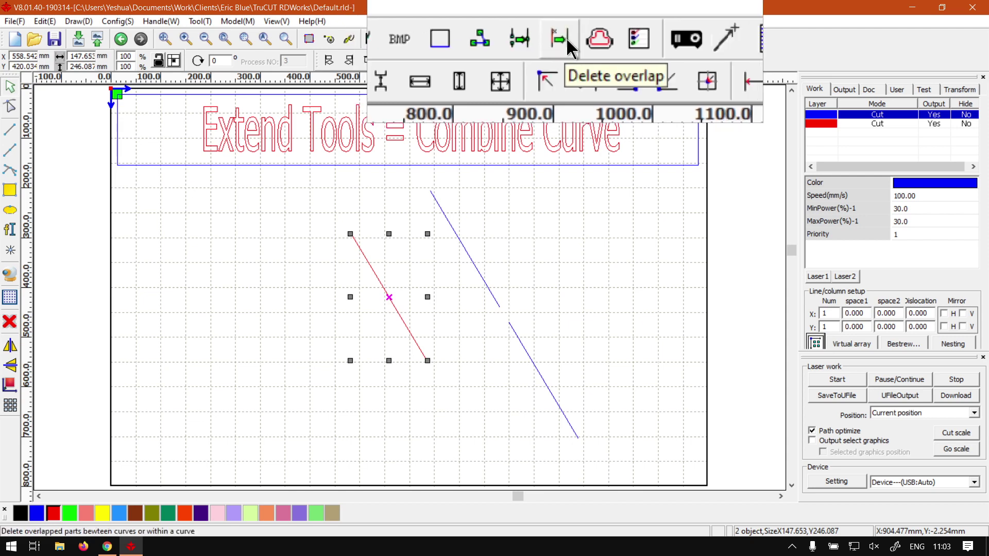
left_click(539, 38)
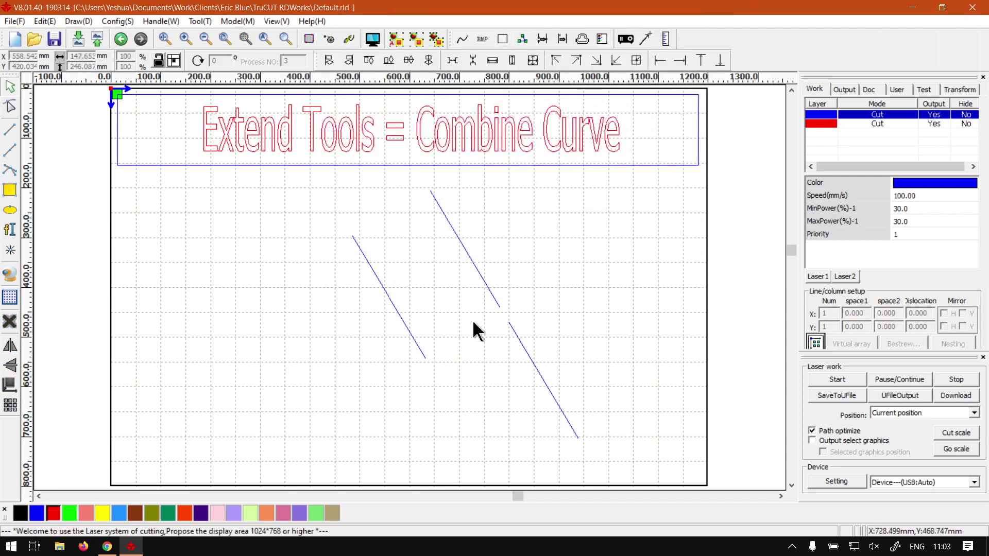
left_click(354, 239)
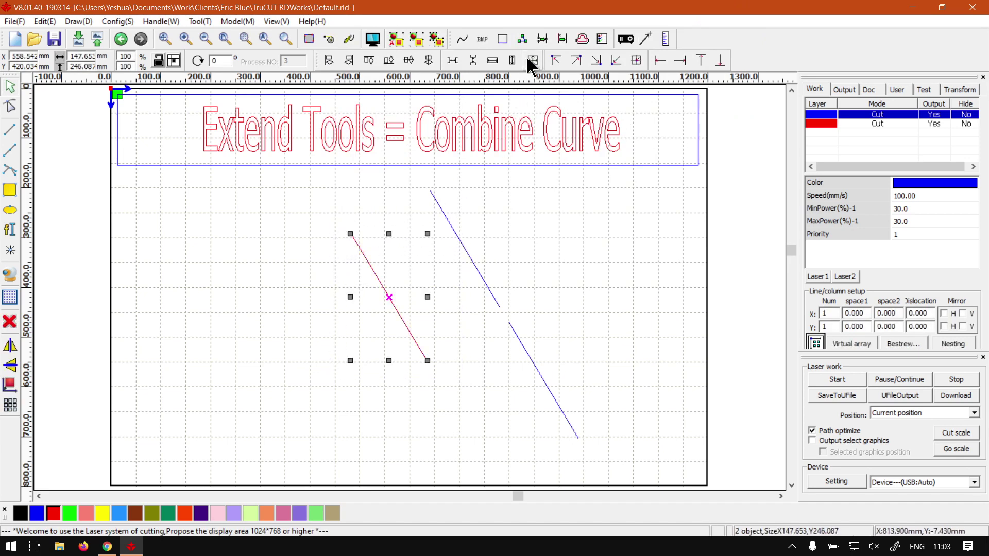
left_click(541, 39)
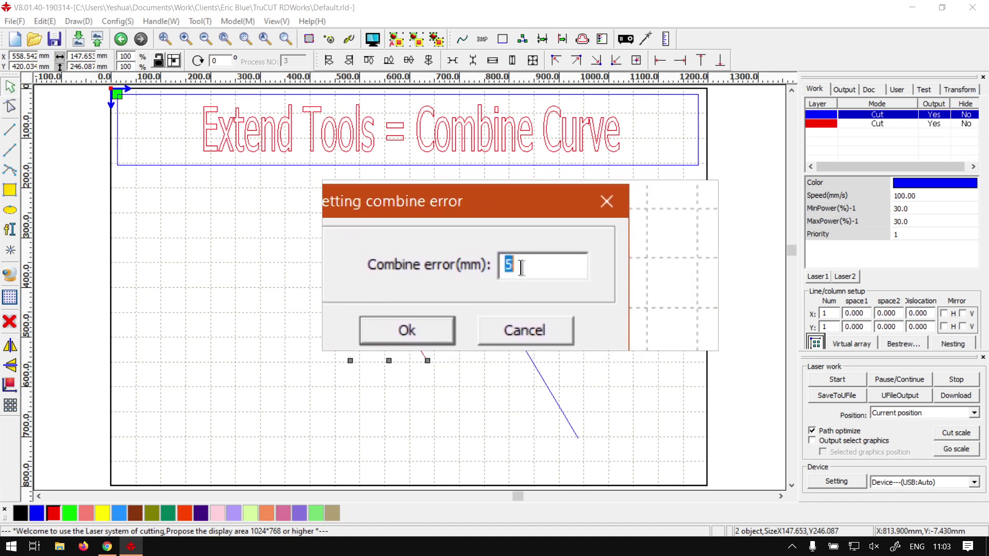
Reselect both left line pieces and combine them into one curve with 5 mm combine error
left_click(513, 299)
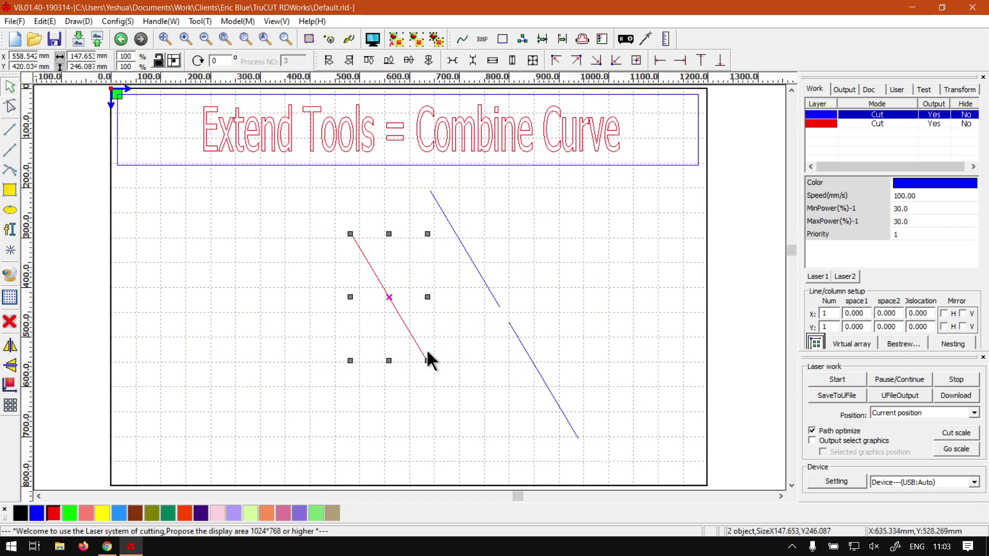
left_click_drag(446, 402, 398, 352)
left_click(546, 34)
left_click(416, 344)
left_click(408, 332)
left_click_drag(446, 402, 316, 221)
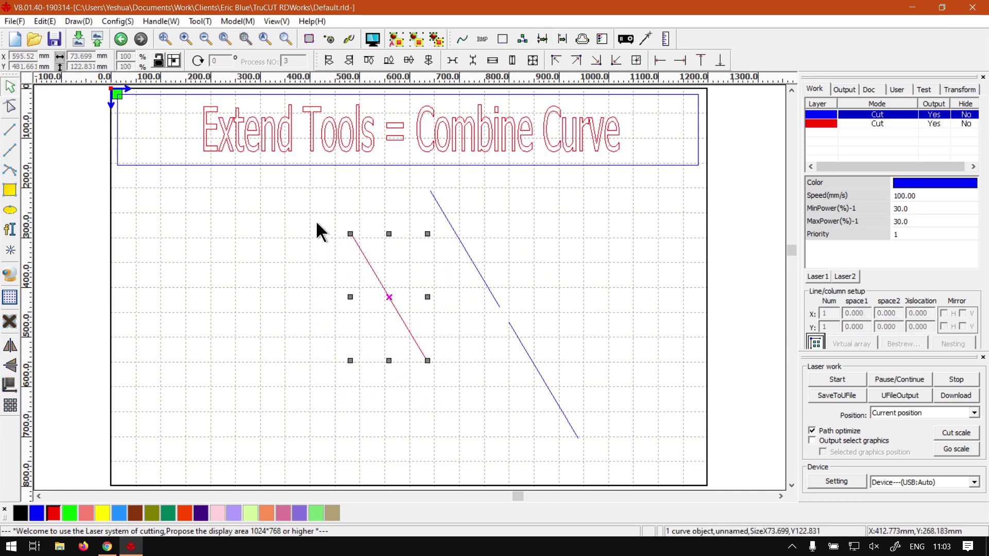
left_click(542, 39)
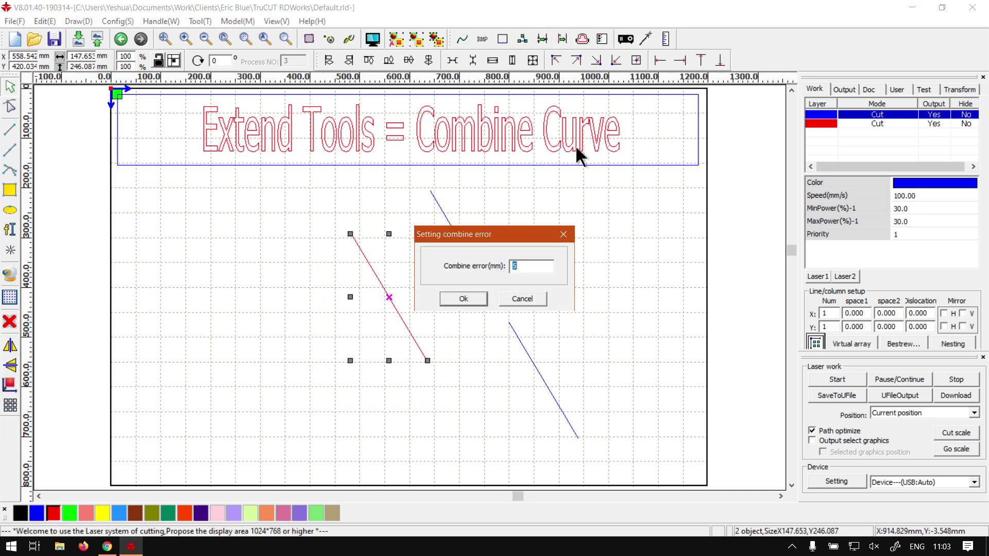
left_click(466, 299)
Drag the merged left curve slightly down and right to confirm it moves as one
left_click(405, 333)
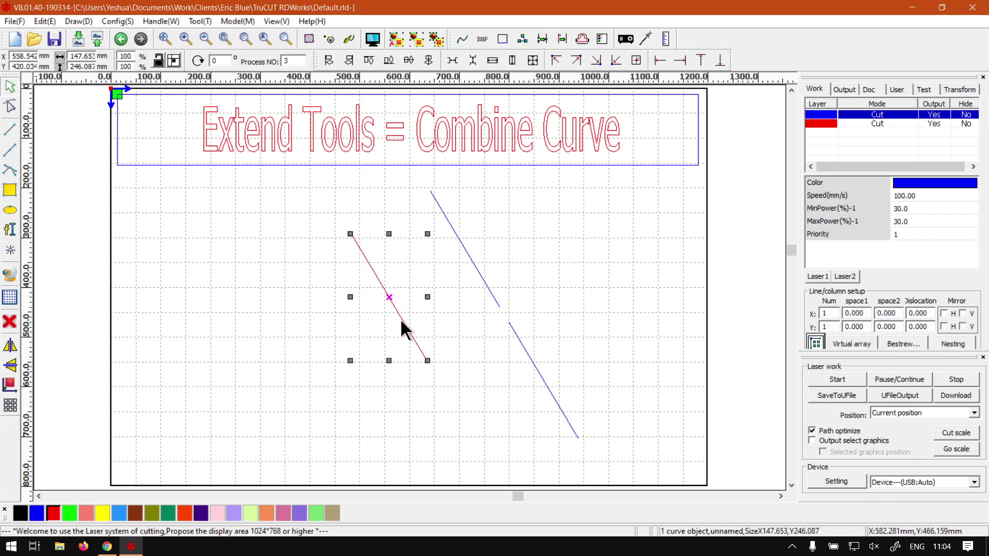
left_click_drag(403, 324, 428, 362)
left_click(476, 366)
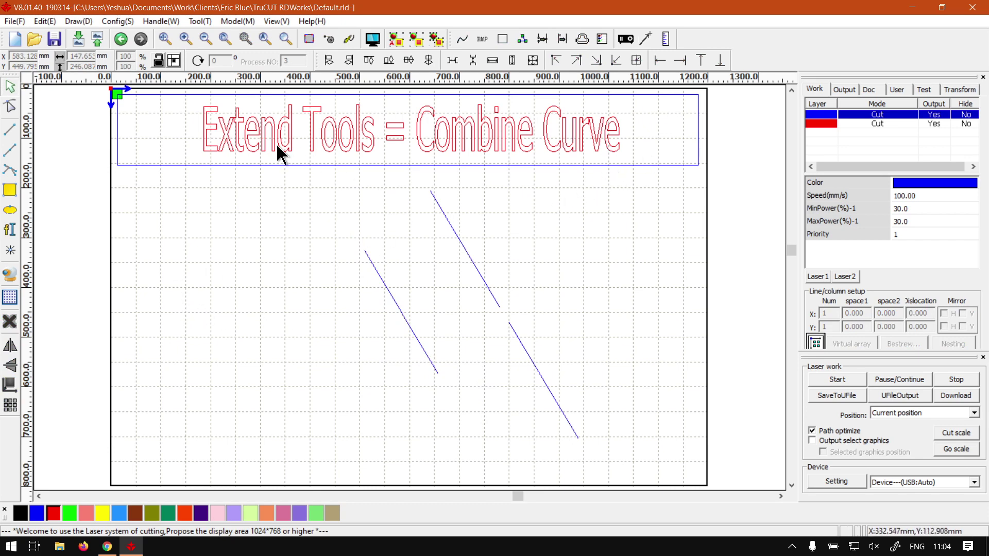
Switch to the softwaretraining.co.za Software Training Videos home page in Chrome
left_click(106, 552)
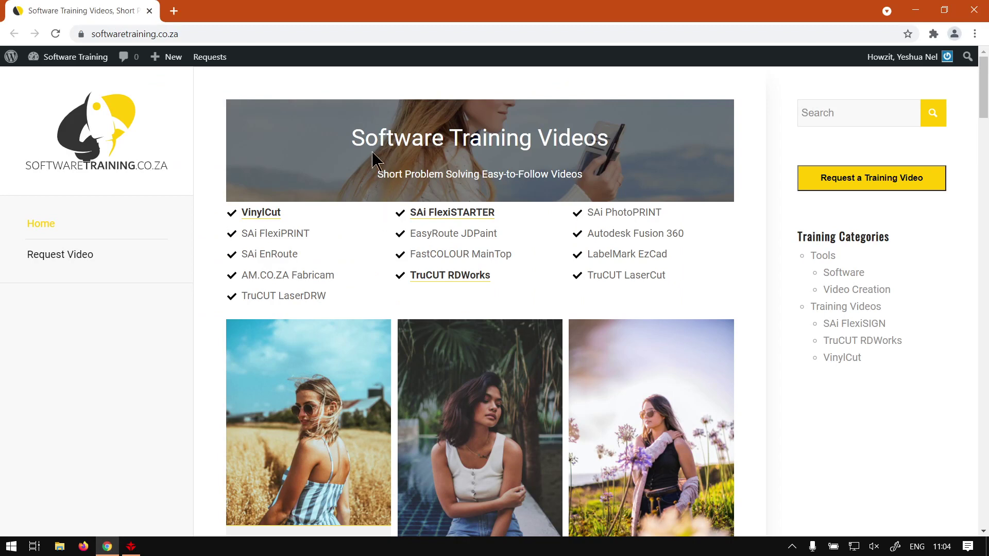